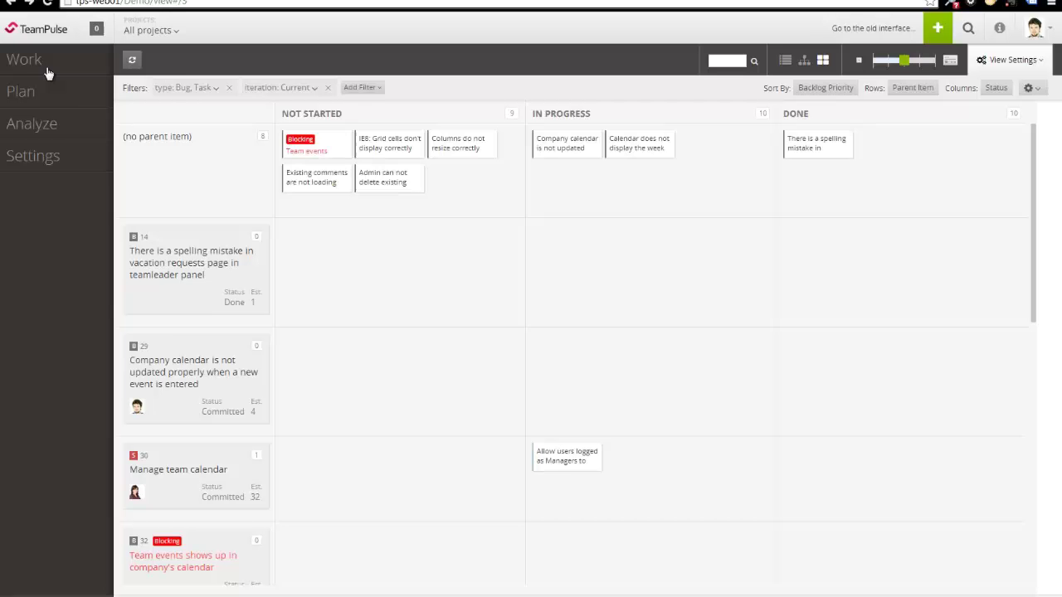
- Open My Perspective under Work and drag the 'Add comments' section card to a new board position
click(15, 67)
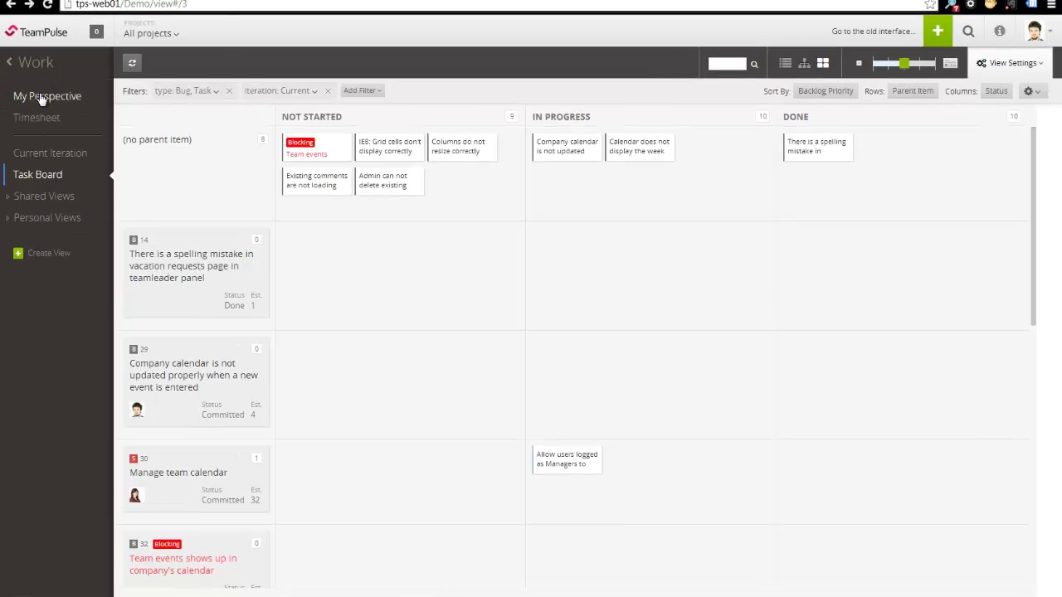
click(43, 97)
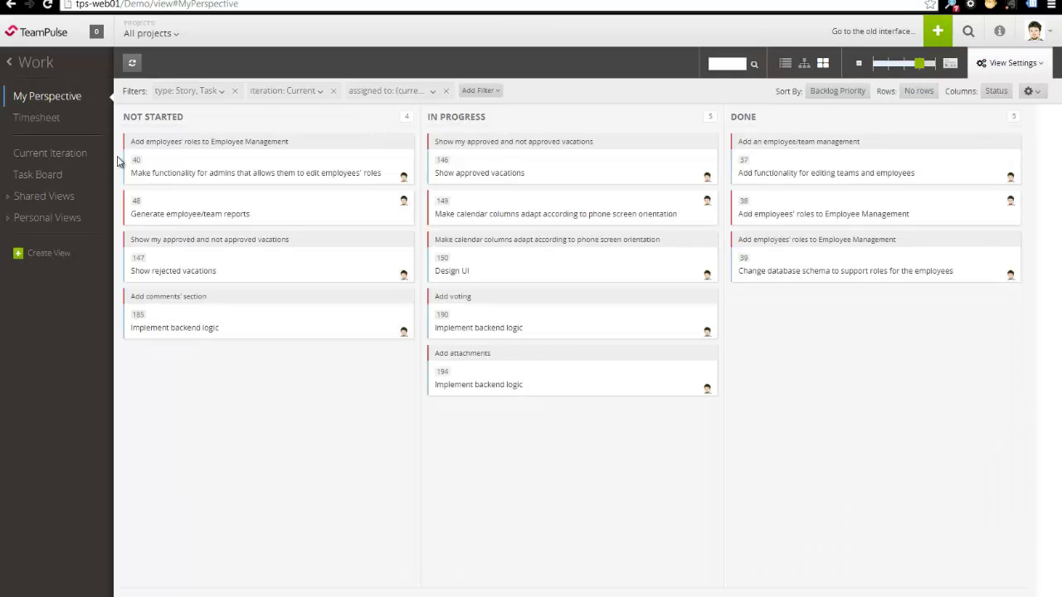
drag(240, 311, 565, 438)
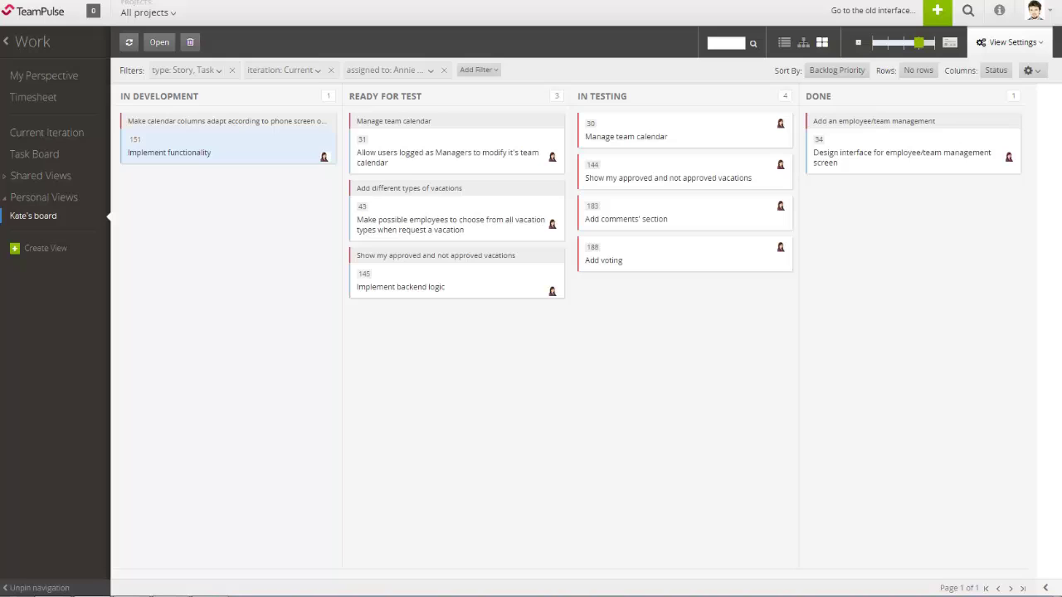
mouse_move(1060, 311)
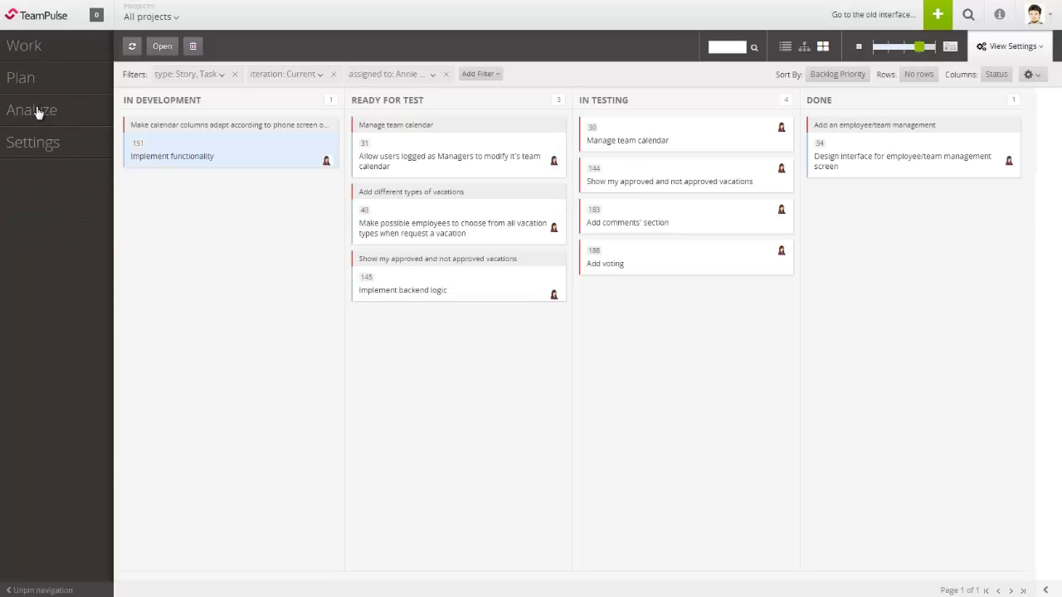
- Expand Team Vacation Application / Iteration 3 in Iterations Status and list its late items and unplanned stories
click(37, 112)
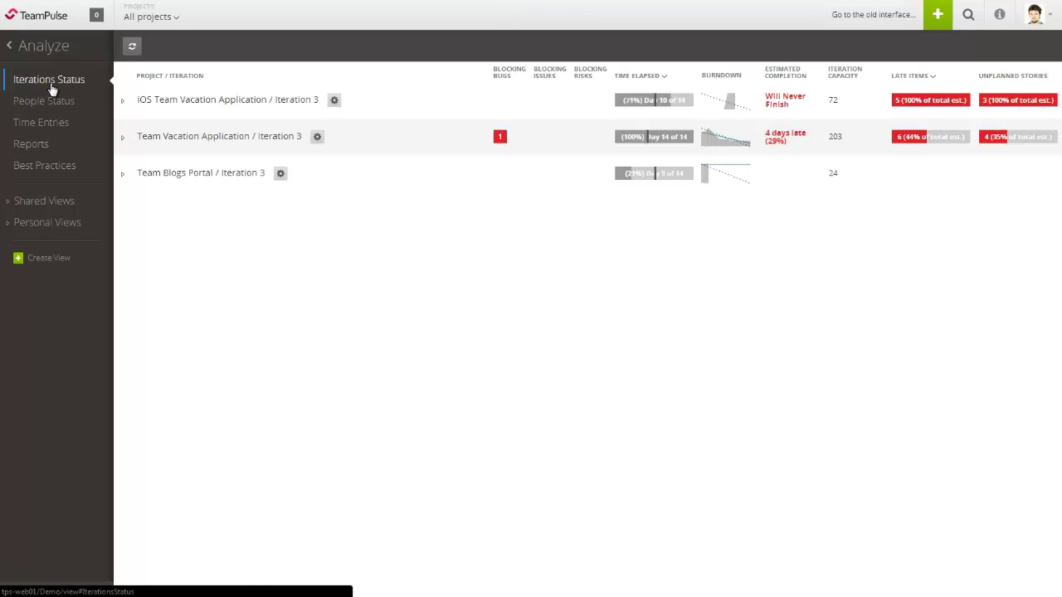
click(123, 139)
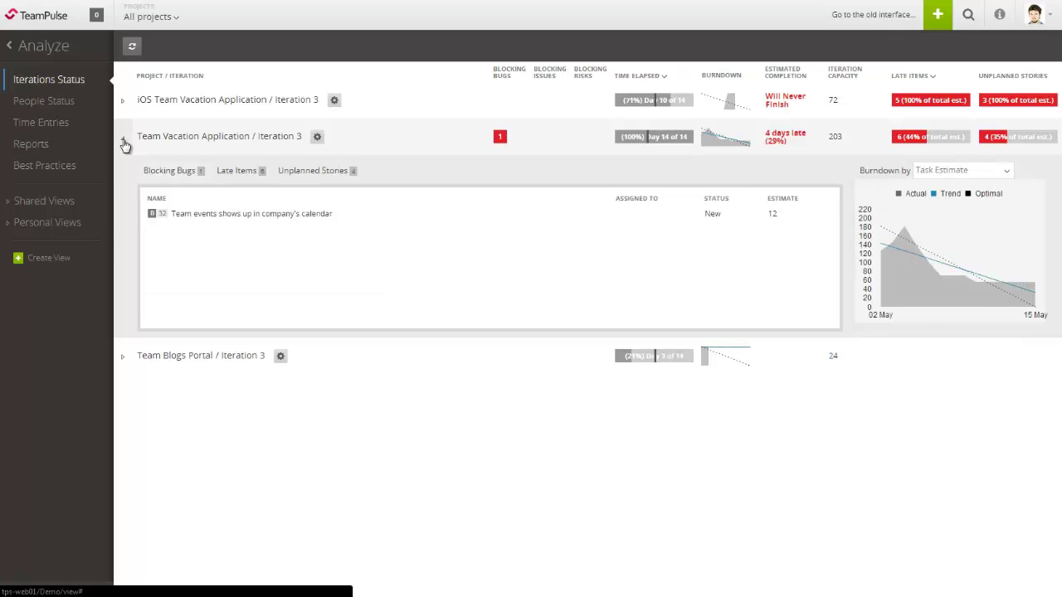
mouse_move(942, 263)
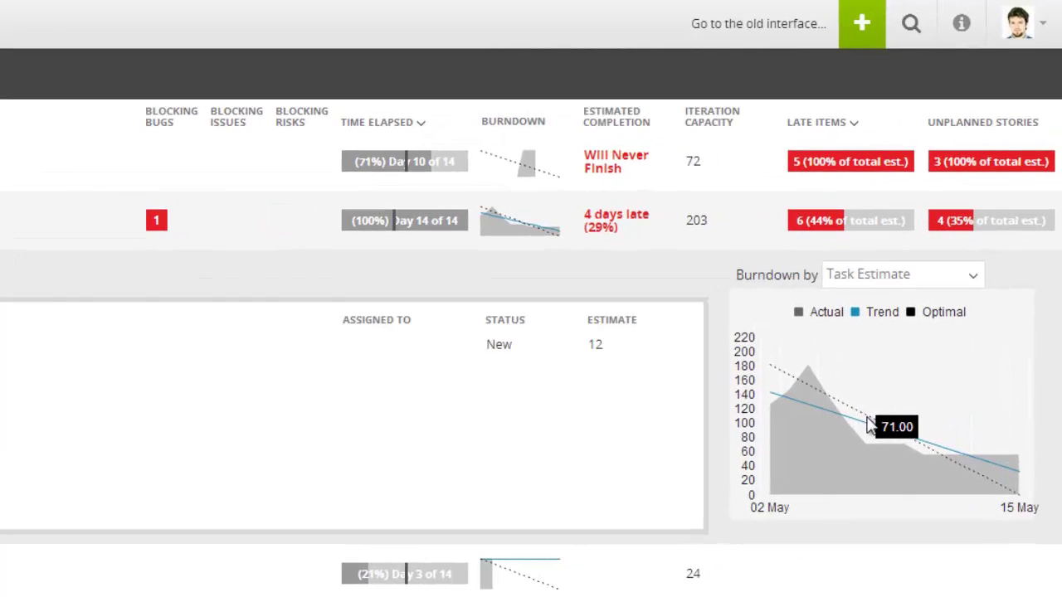
mouse_move(883, 238)
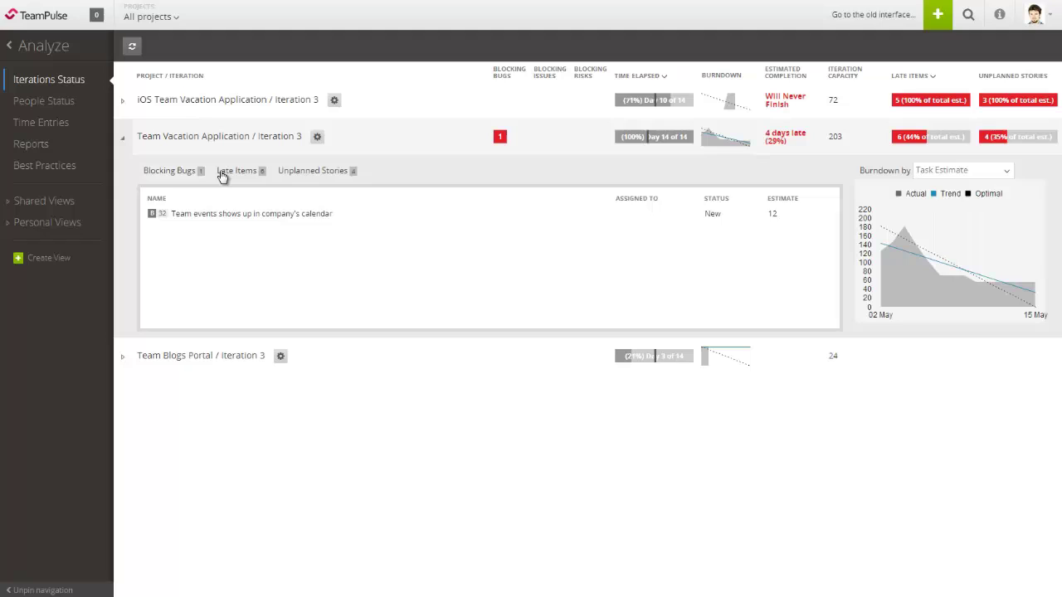
click(224, 173)
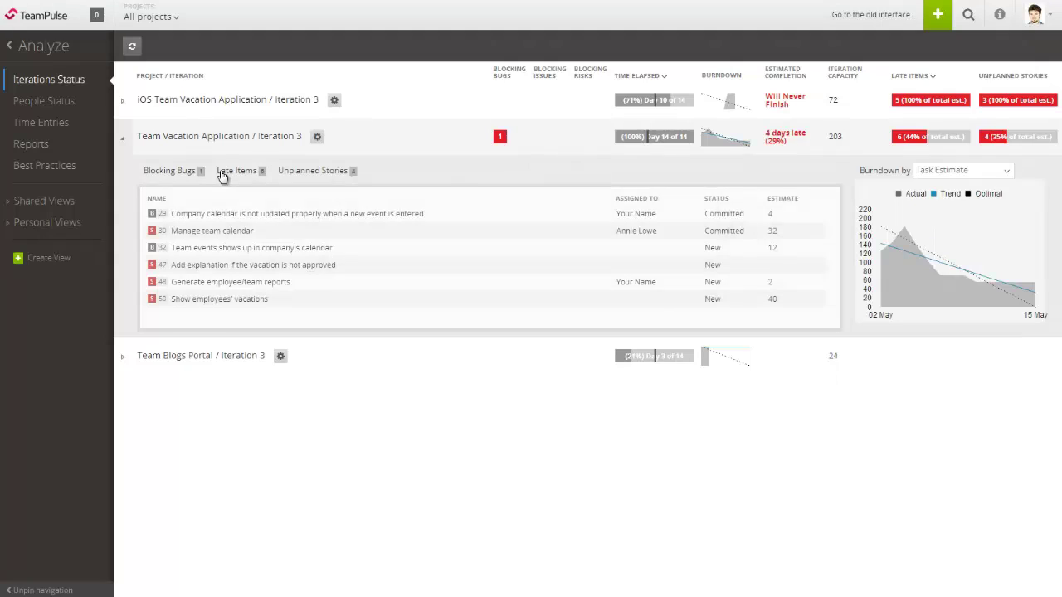
click(301, 174)
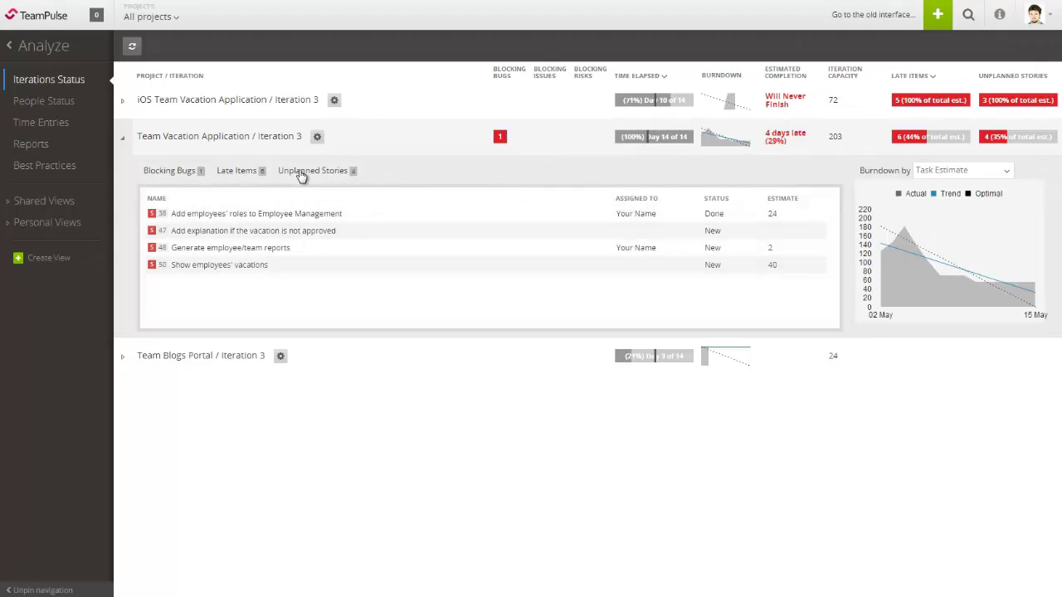
- Show People Status and expand one team member's per-iteration breakdown
click(51, 105)
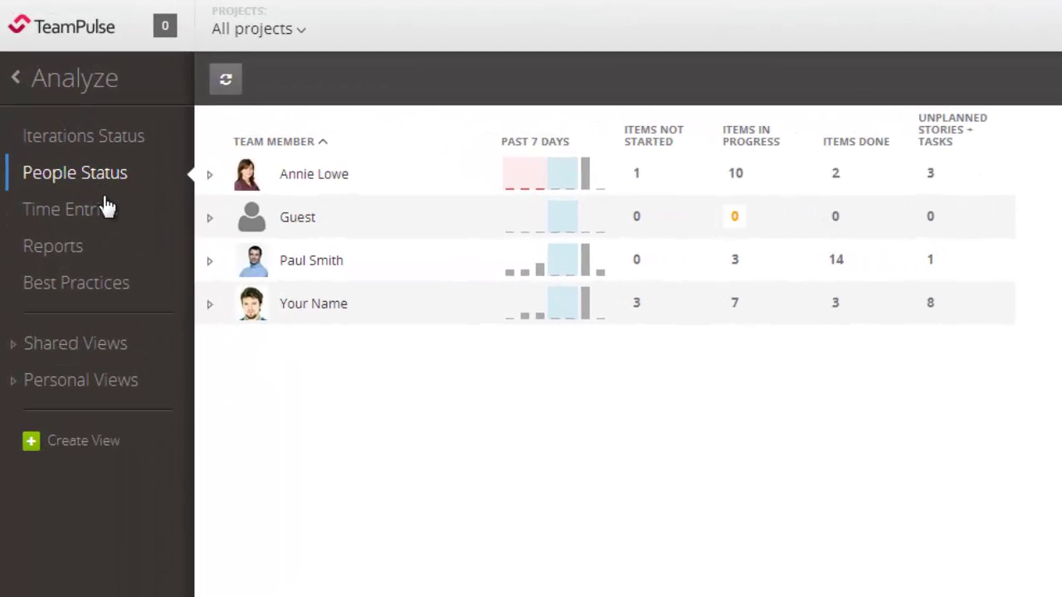
click(208, 304)
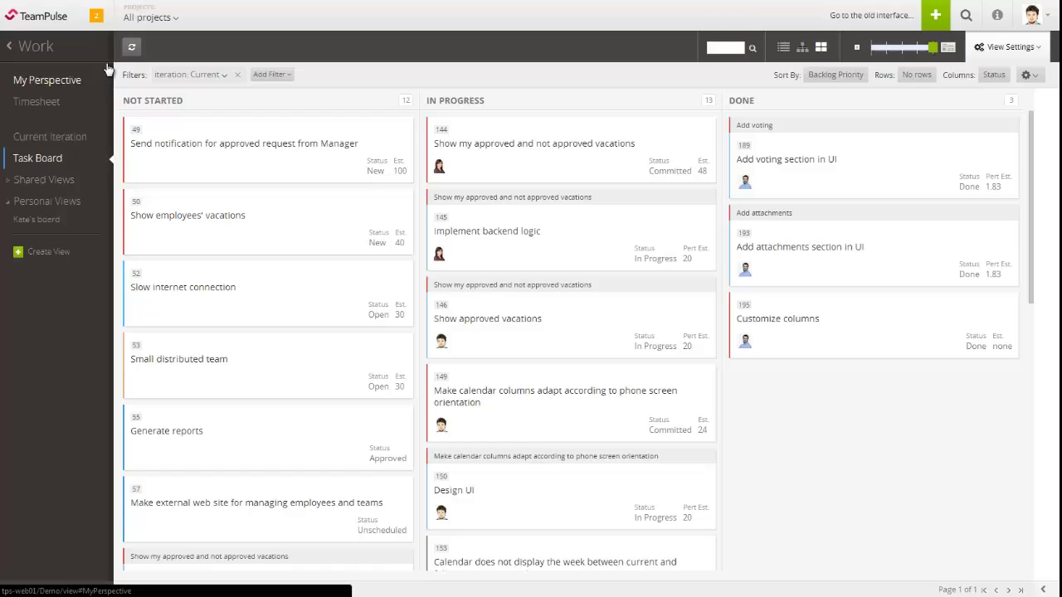
- Comment 'yeay!' on the Show my approved and not approved vacations story, then start a reply from the stream
click(97, 17)
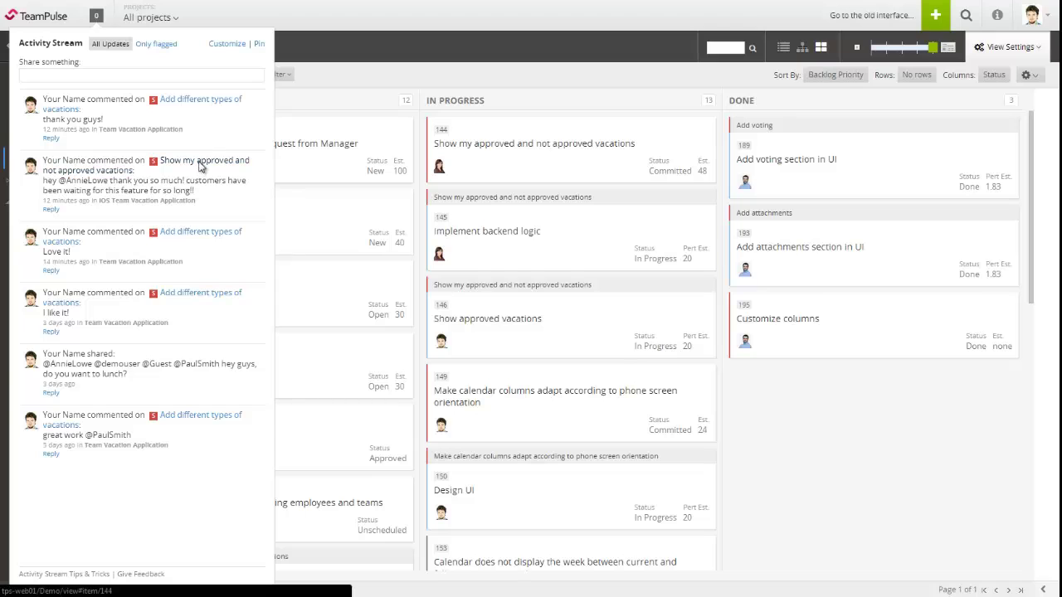
click(202, 161)
click(190, 356)
text(yeay!)
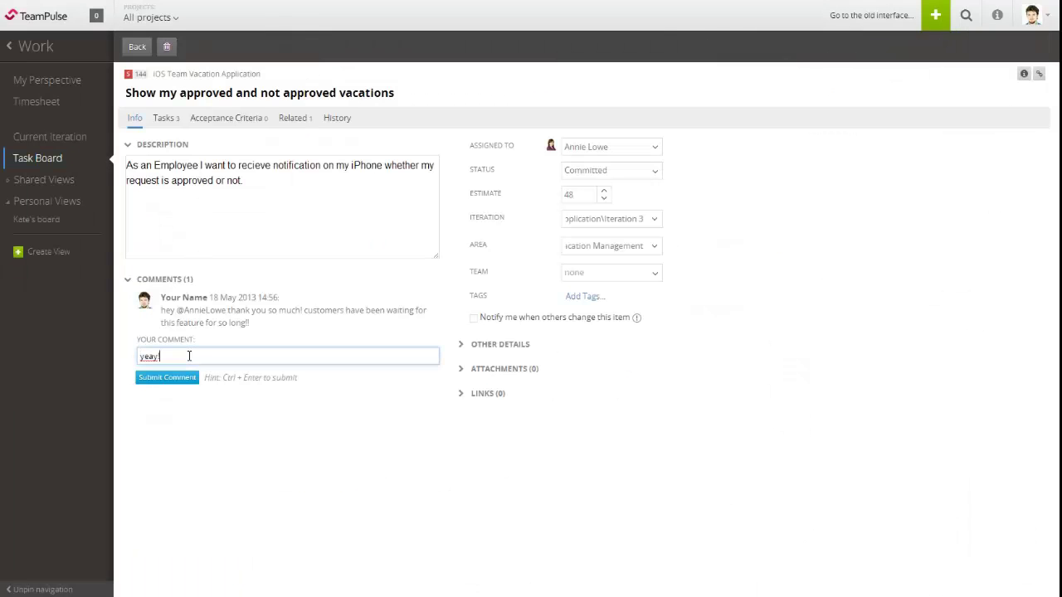
click(181, 378)
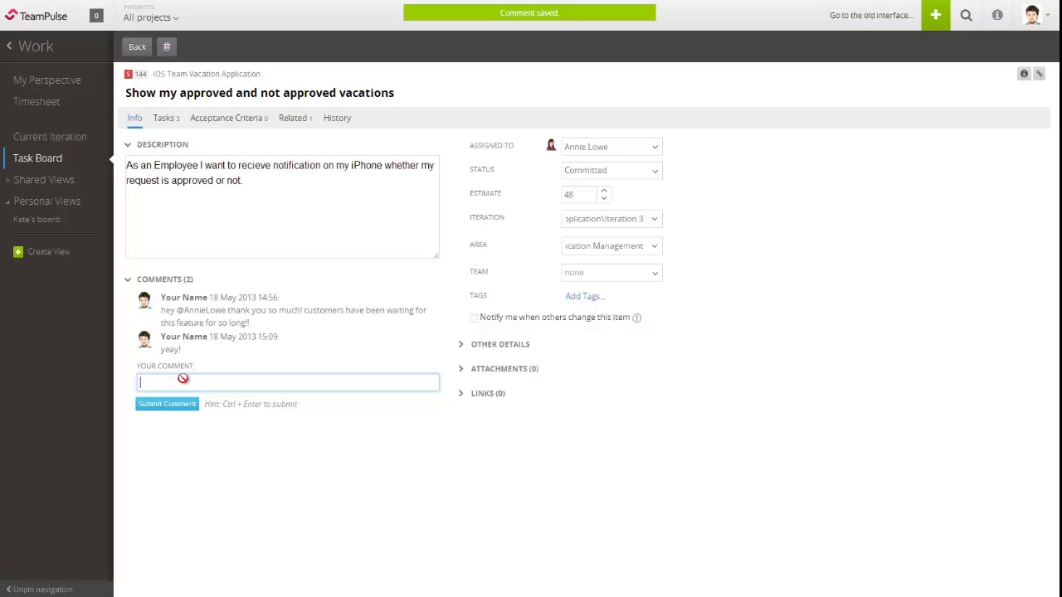
click(96, 18)
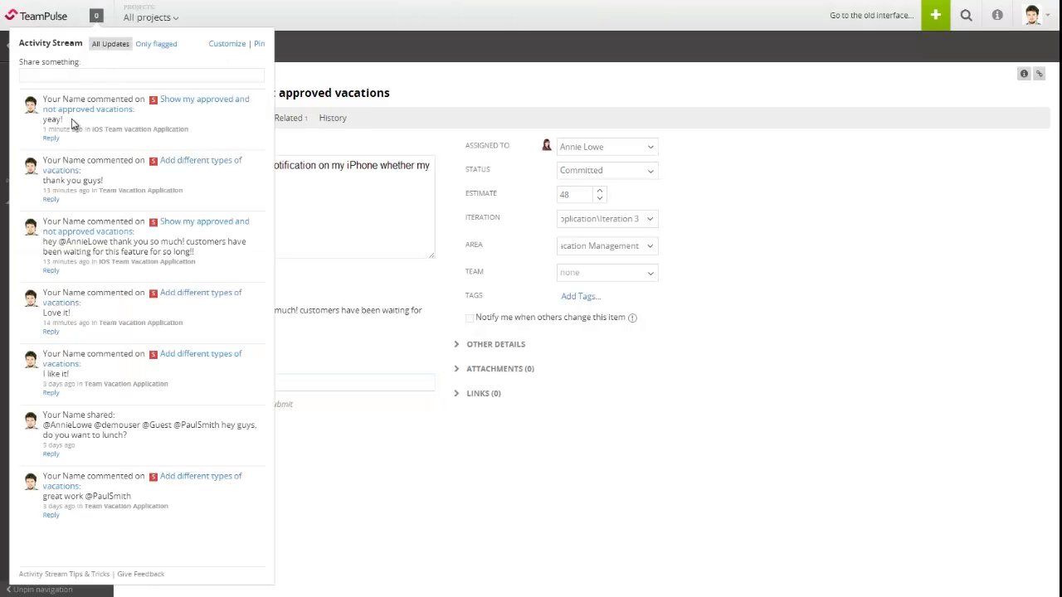
click(52, 138)
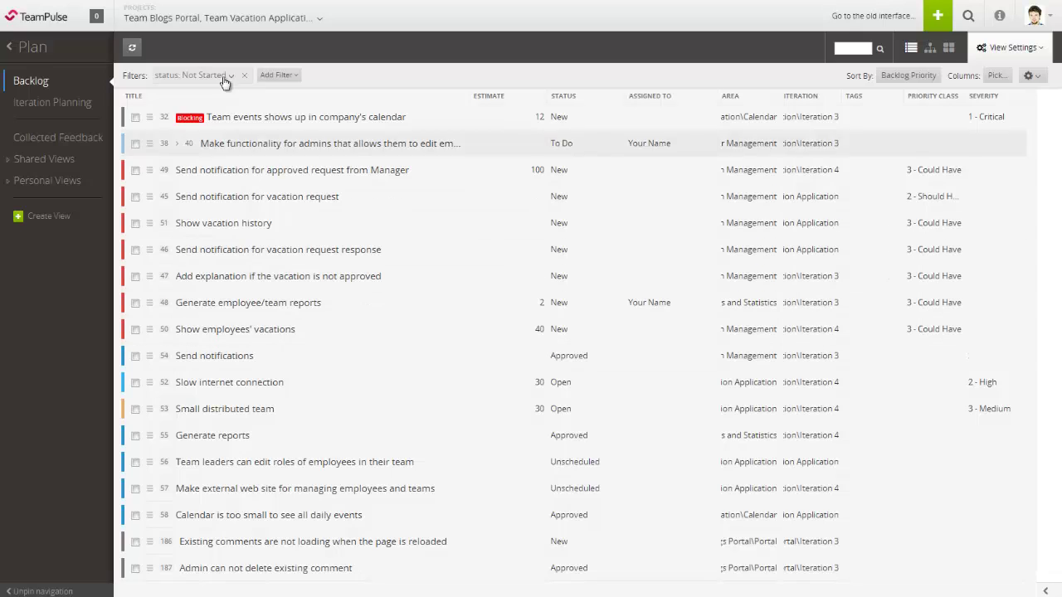
- Include iOS Team Vacation Application in the backlog and move items 45 and 54 up below item 38
click(317, 20)
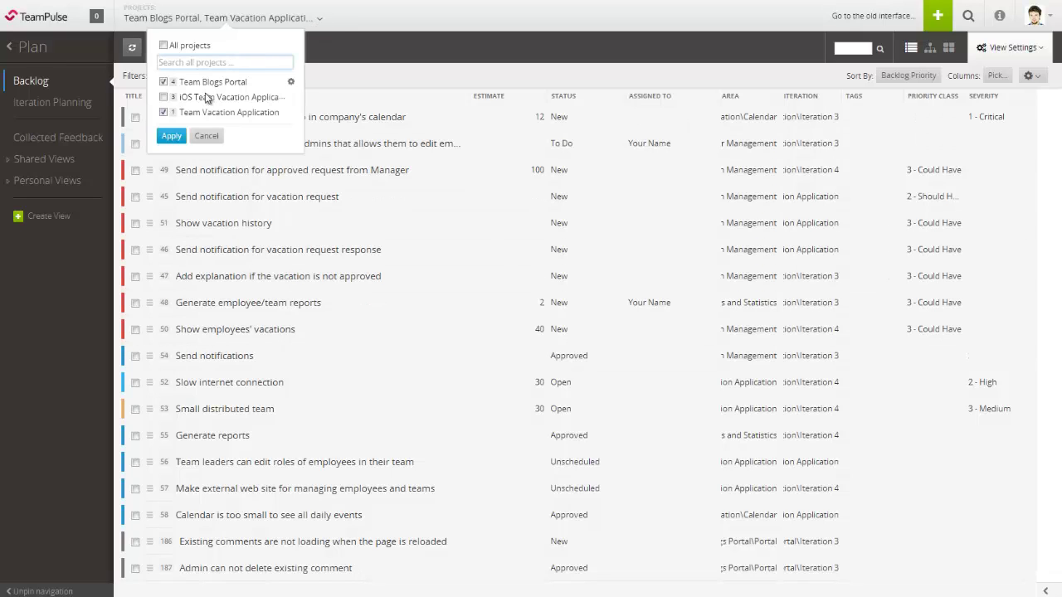
click(163, 97)
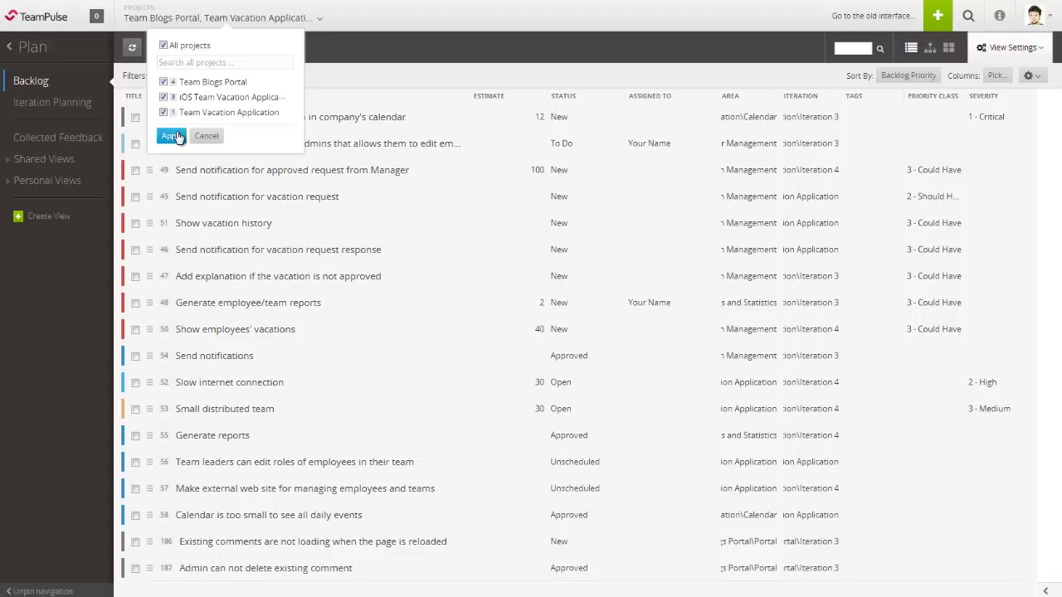
click(172, 136)
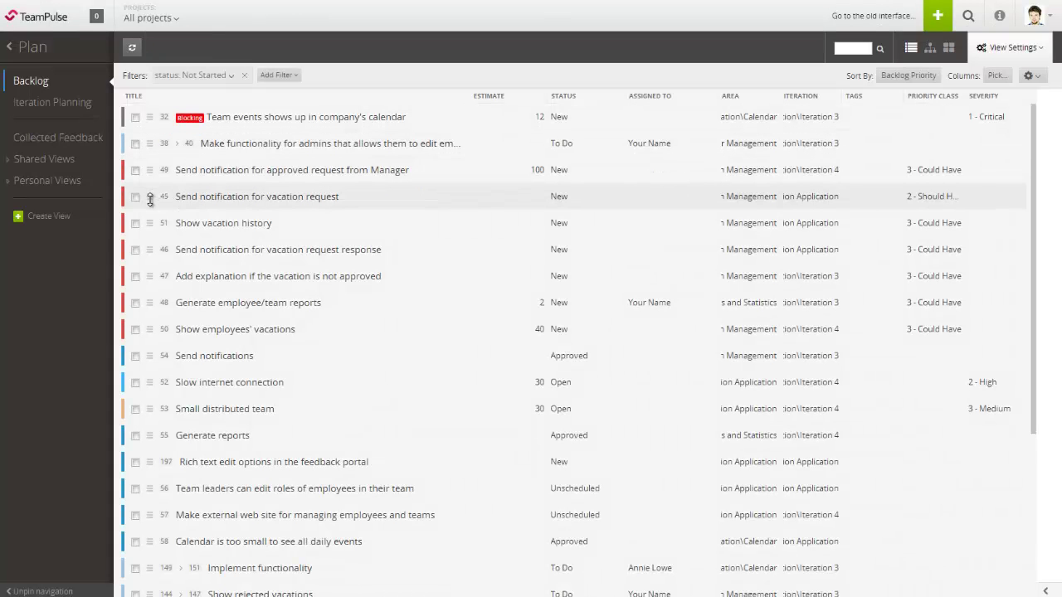
drag(150, 200, 156, 171)
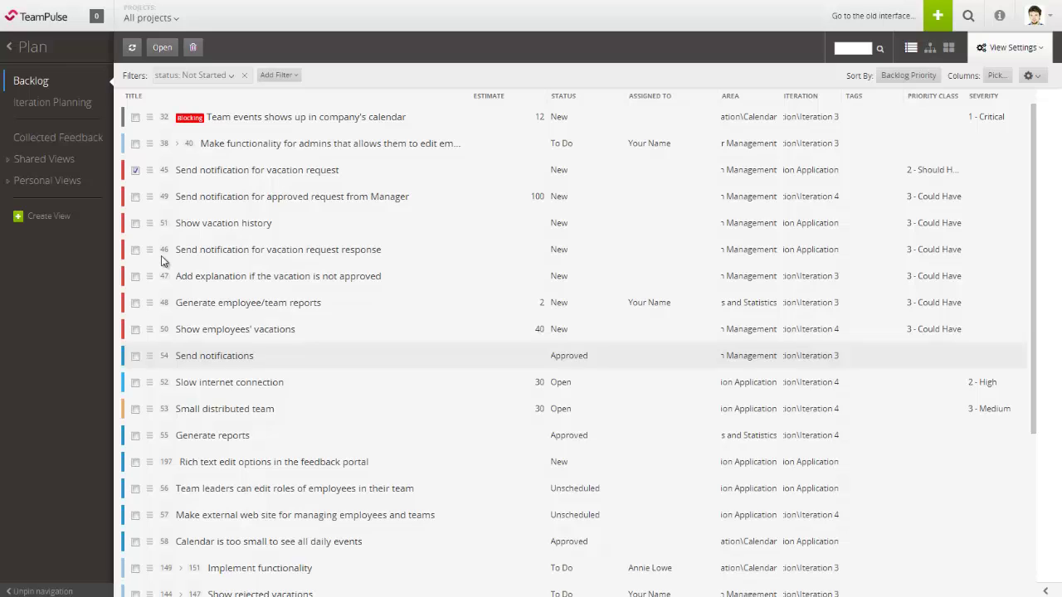
drag(150, 355, 216, 199)
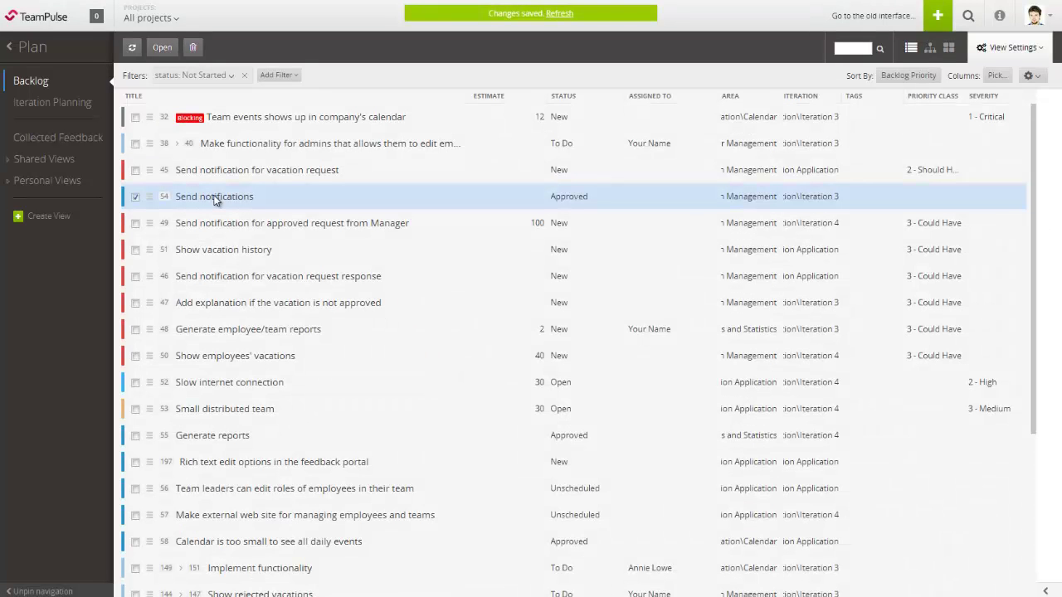
- On Iteration Planning, drag the Show employees' vacations card from Iteration 3 to Iteration 4
click(76, 107)
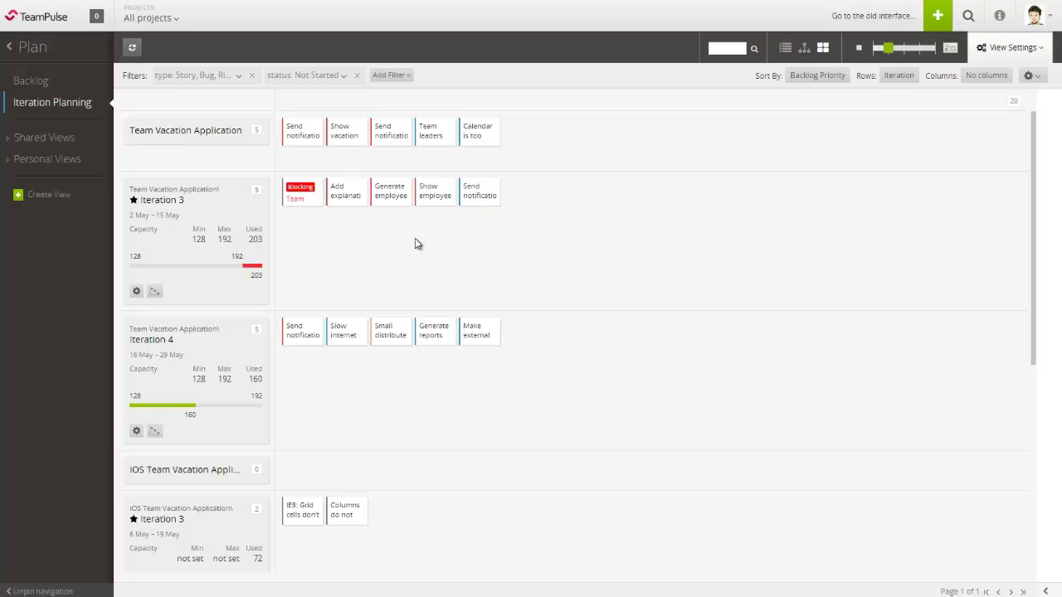
drag(433, 204, 539, 360)
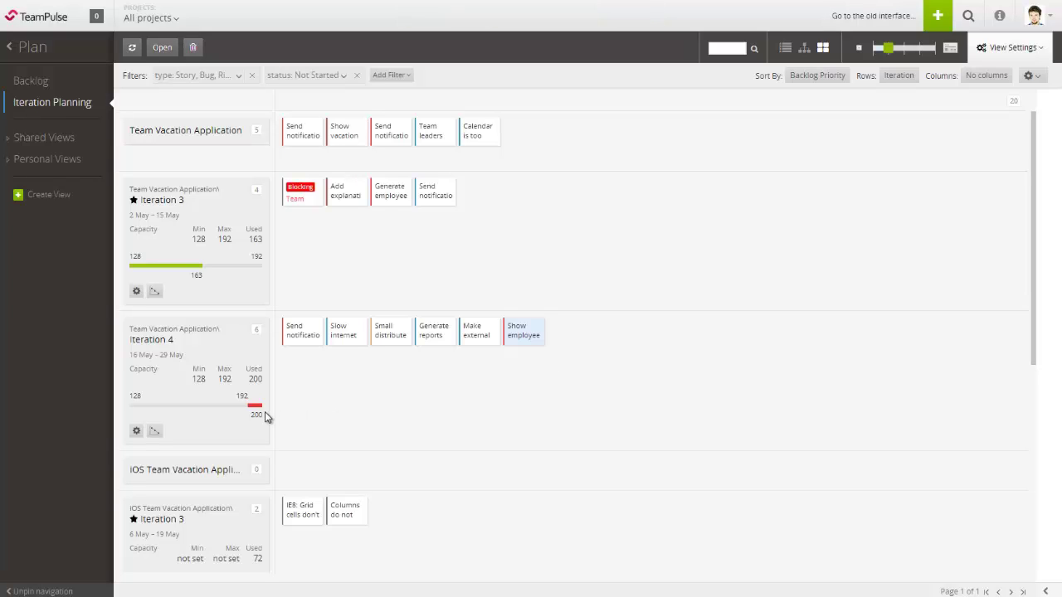
mouse_move(260, 415)
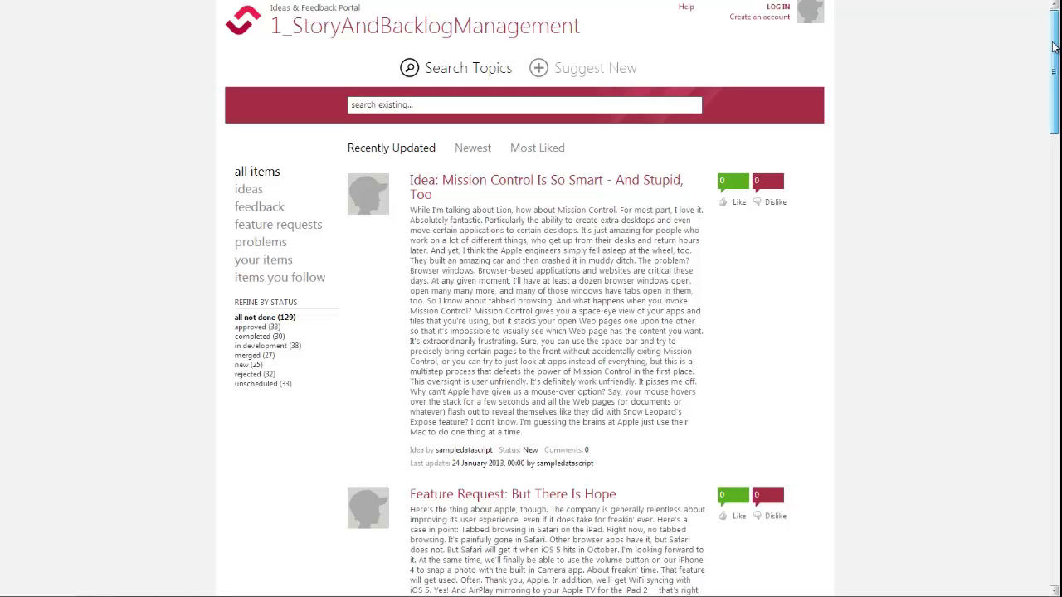
- Search the portal for 'Rich text edit options in the feedback portal', then submit it as new feedback
drag(1051, 47, 1057, 26)
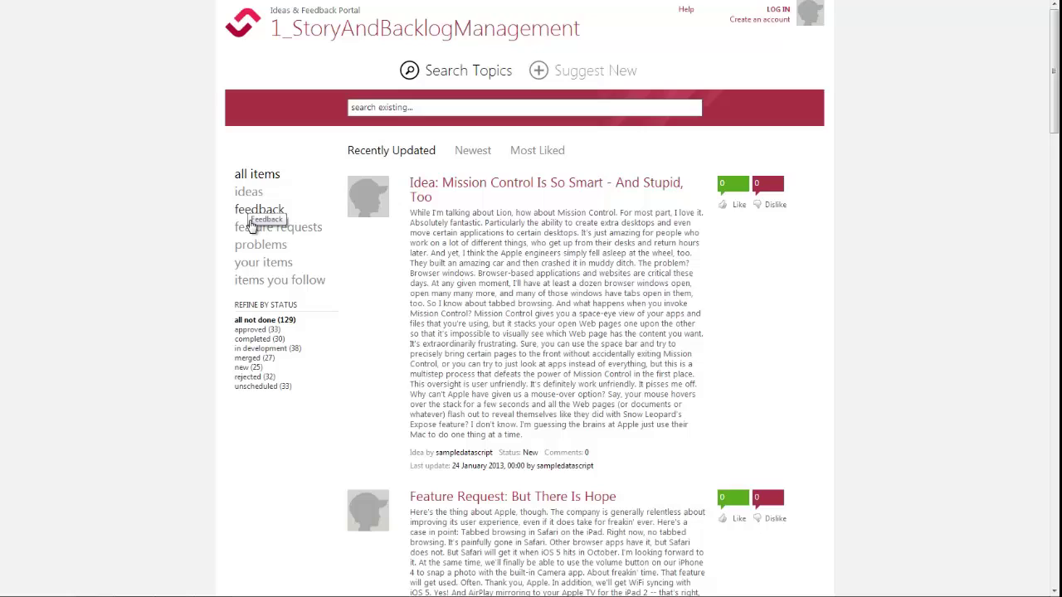
click(365, 110)
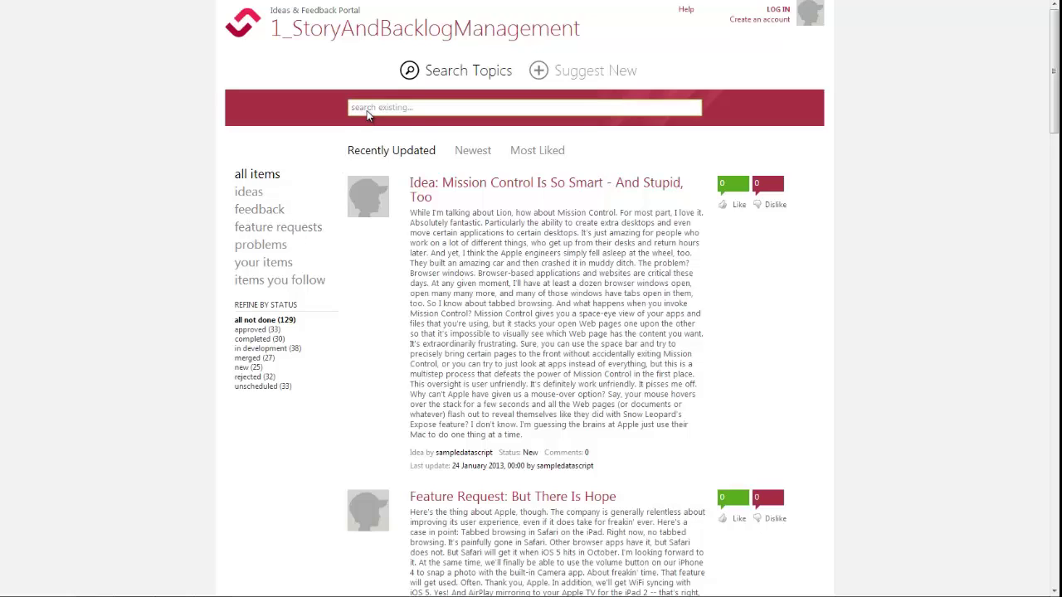
text(Rich text edit options in the feedback portal)
key(Return)
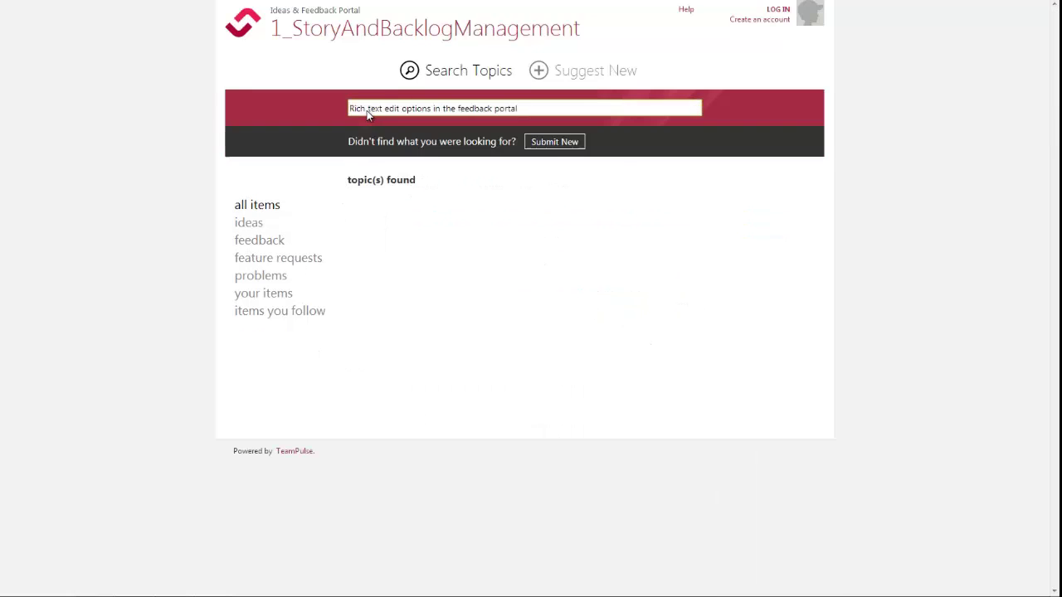
click(564, 141)
text(Rich text edit options in the feedback portal)
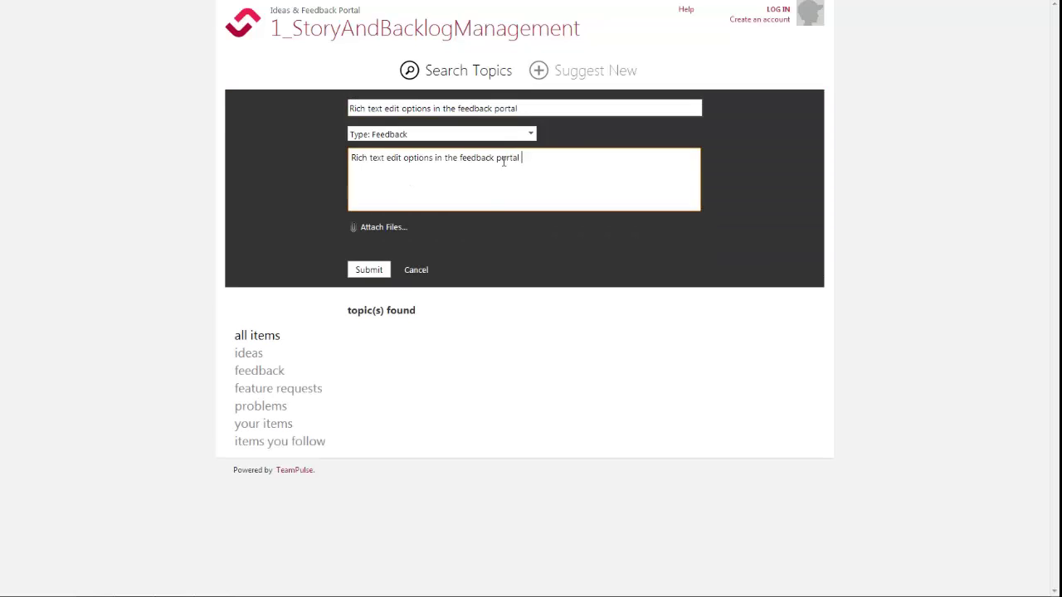
click(375, 267)
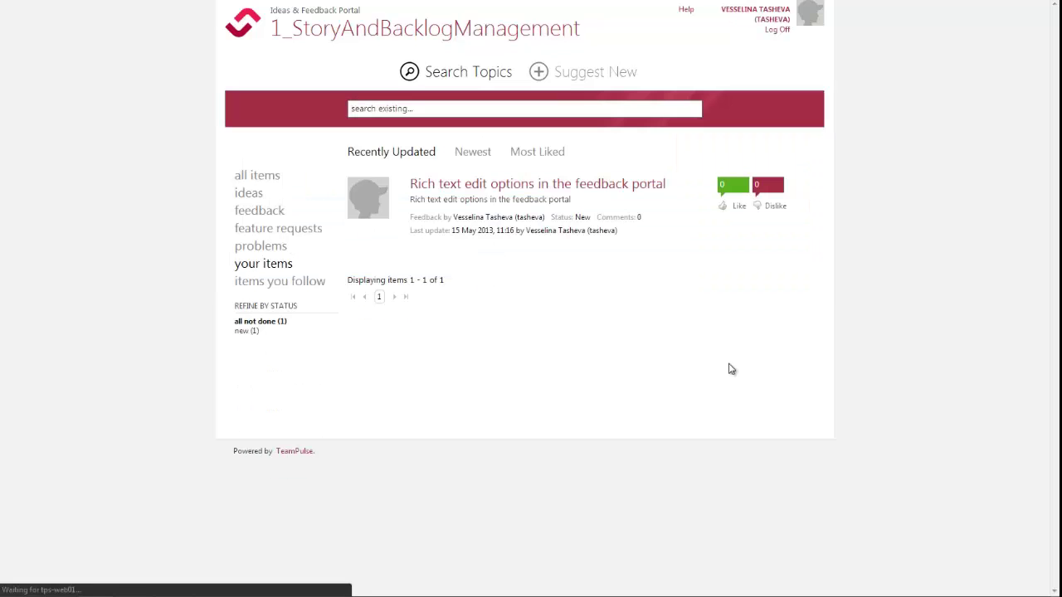
- Like the new feedback post and add the comment 'hey great idea!'
click(738, 206)
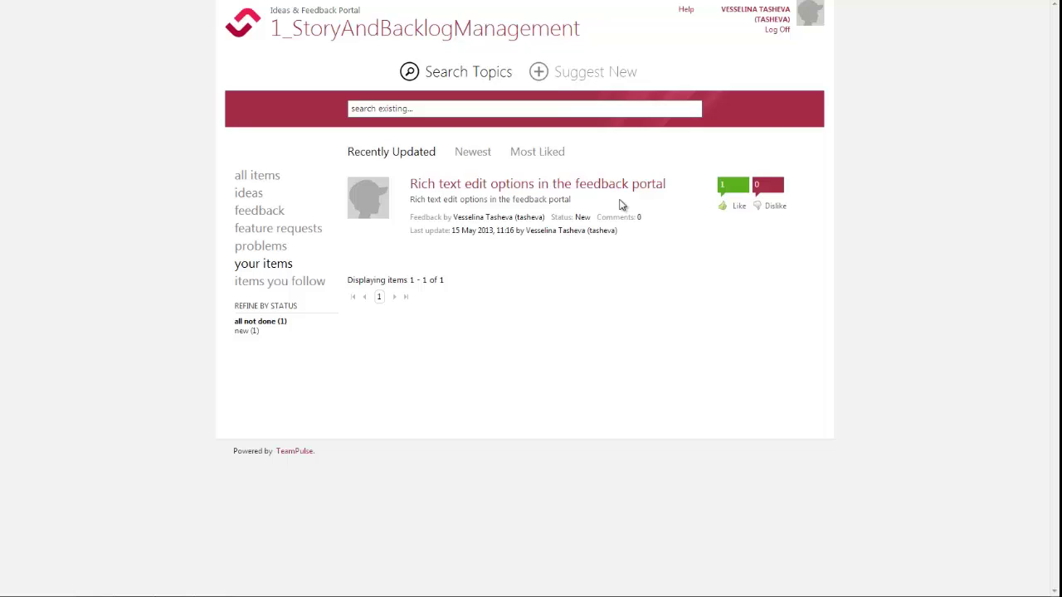
click(557, 184)
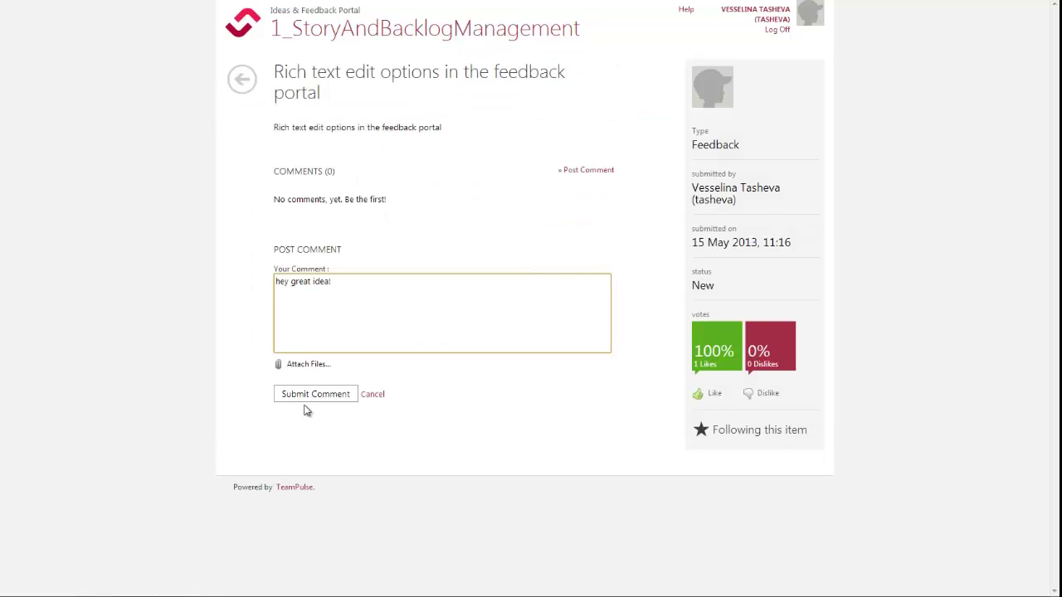
click(301, 396)
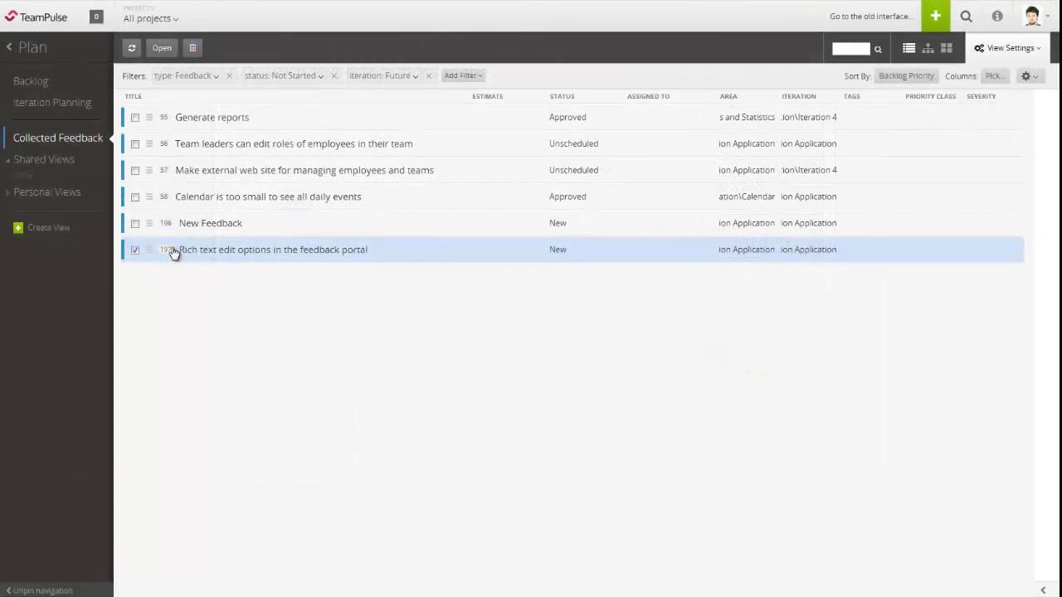
- Drag feedback 197 up just below 'Generate reports' and view its related story 198
drag(150, 249, 156, 140)
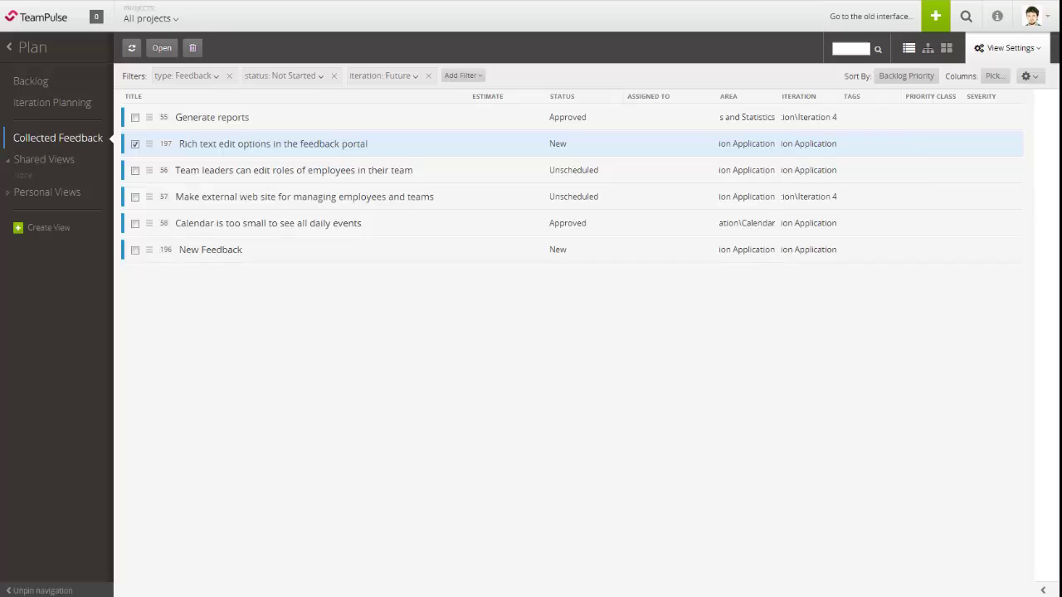
mouse_move(1049, 181)
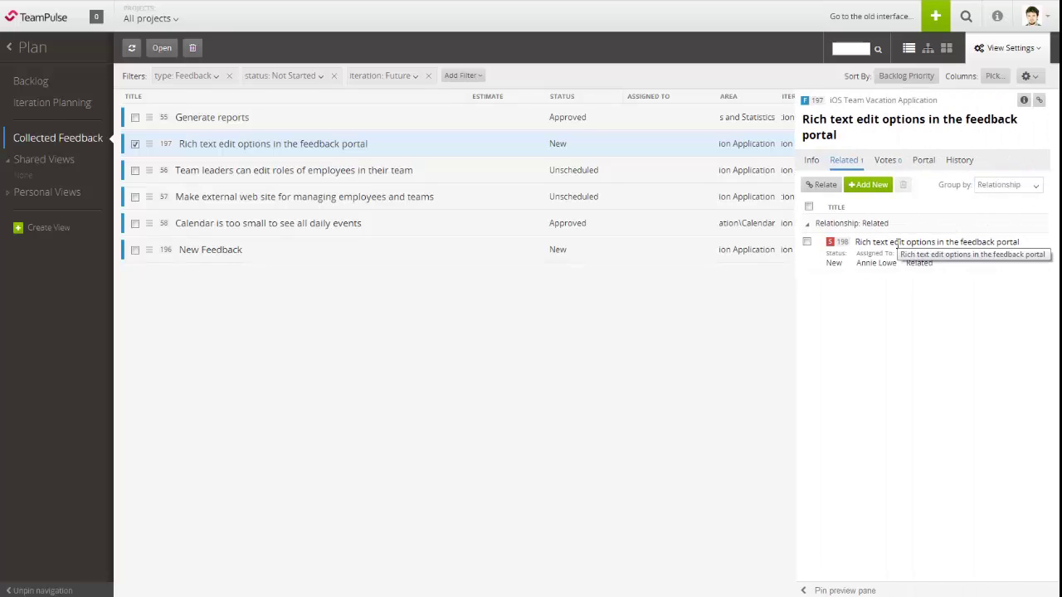